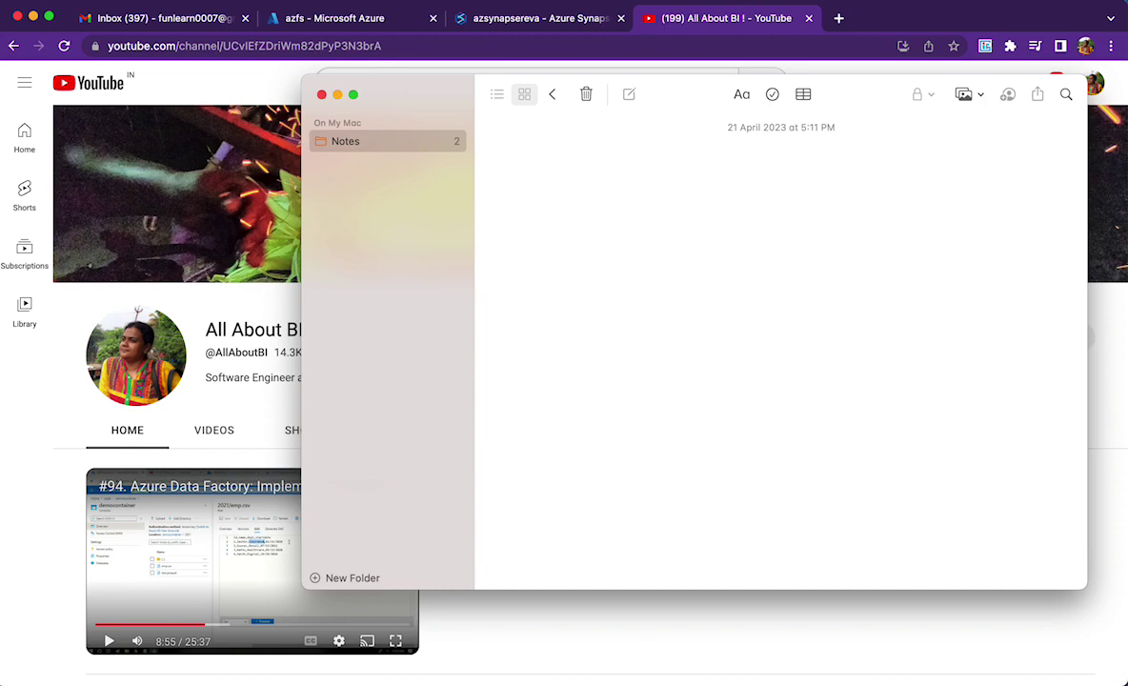
Write a note with the line "Csv - 5000:" followed by "Lookup on this file"
text(Csv - 5000:)
key(Return)
text(Lookup on t)
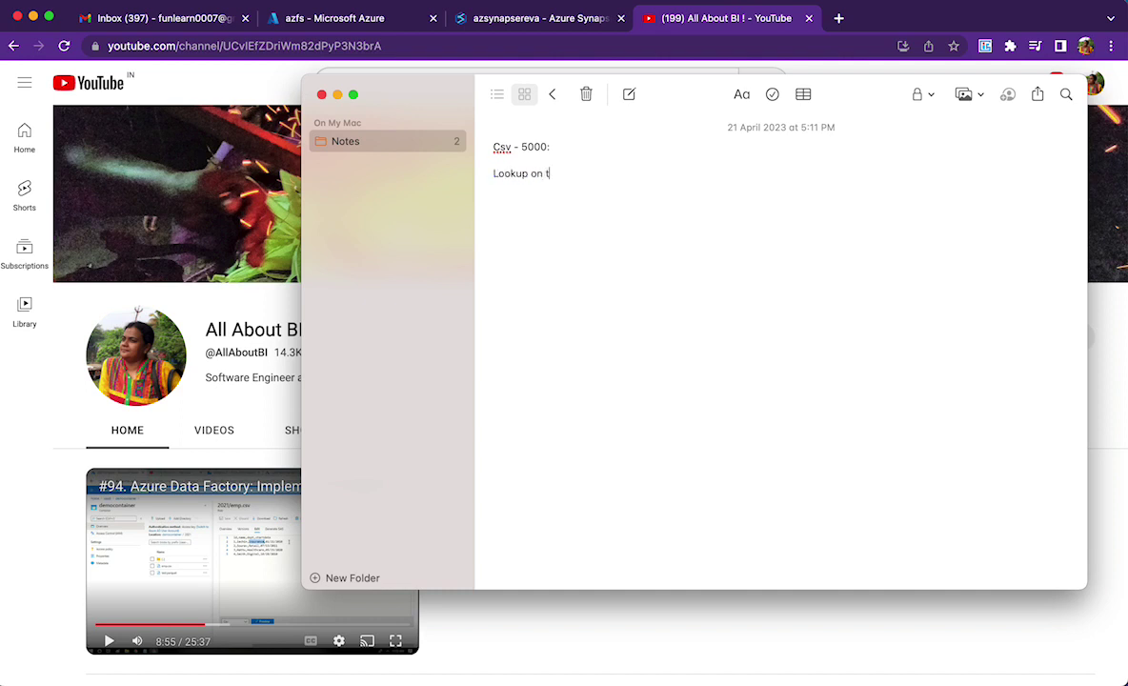
text(his file)
Open the source dataset of Copy data1 in Synapse Pipeline 2 and compare its file path with the azfs input folder in the Azure portal
click(331, 19)
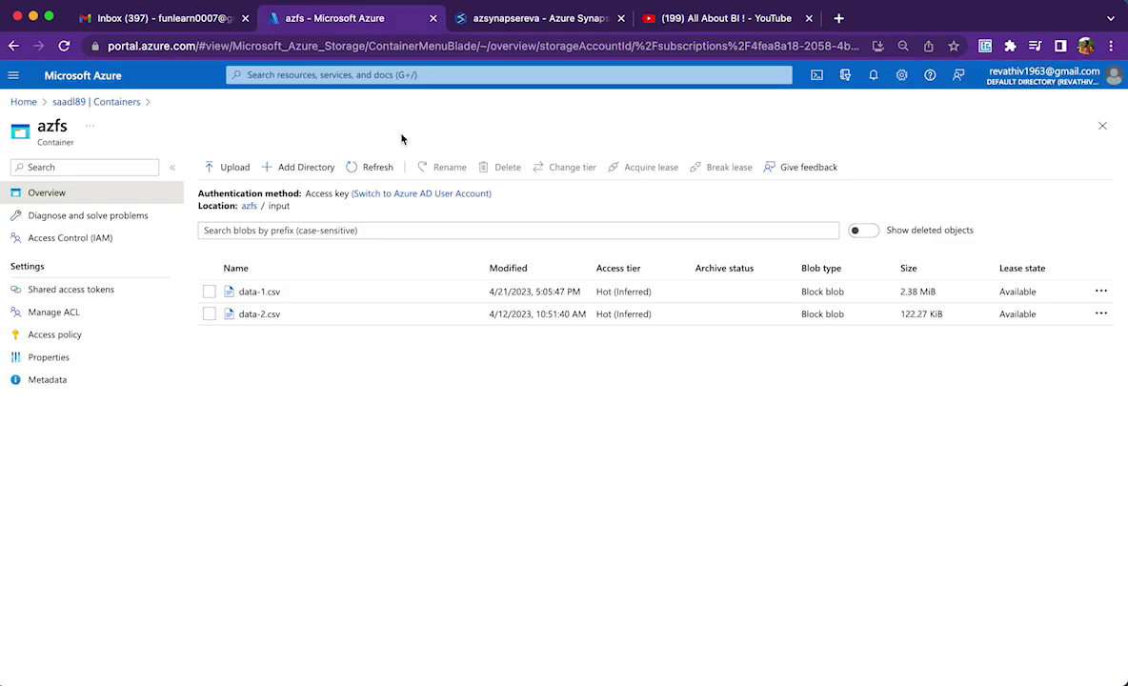
click(492, 13)
click(455, 237)
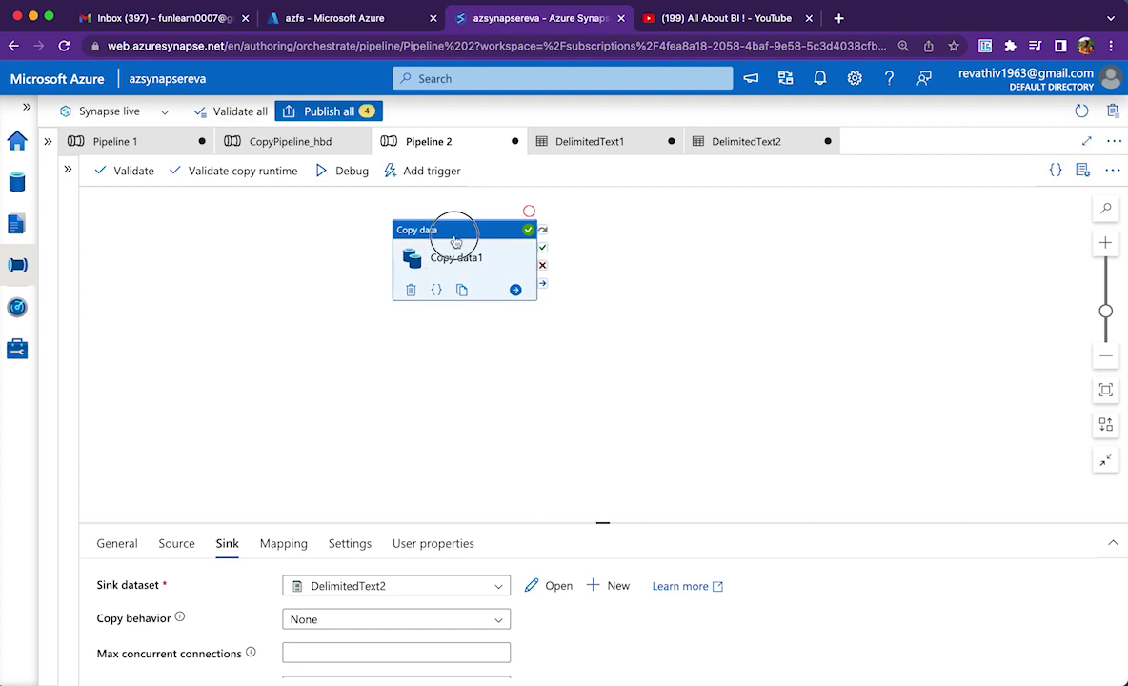
drag(603, 522, 630, 343)
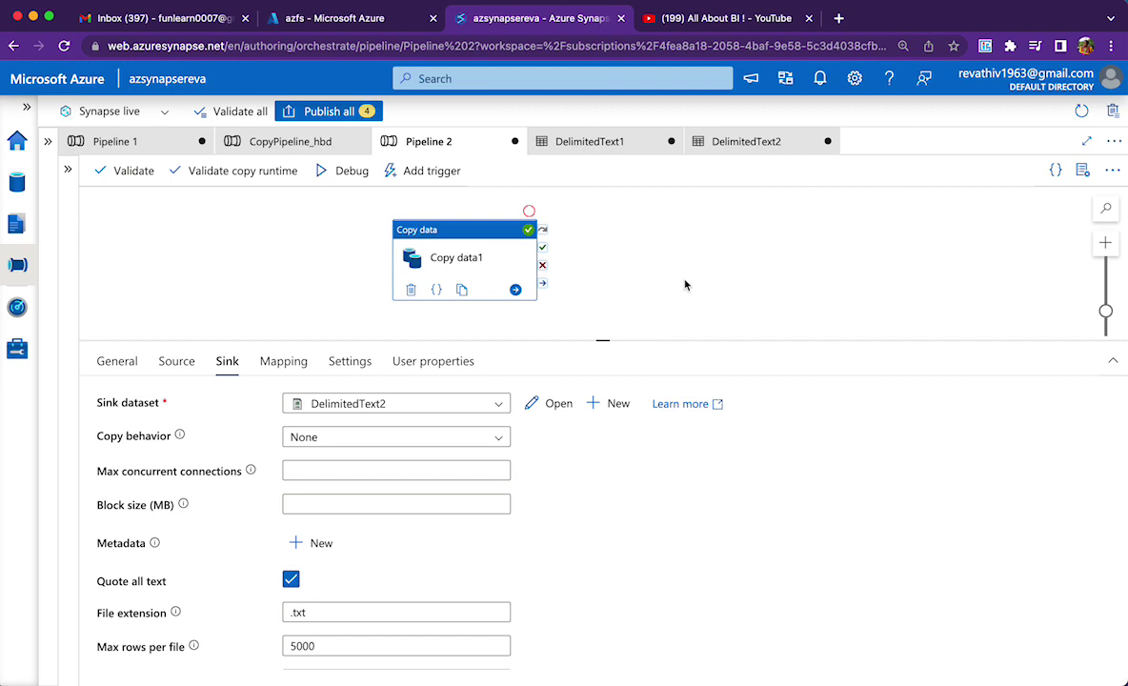
click(176, 361)
click(553, 403)
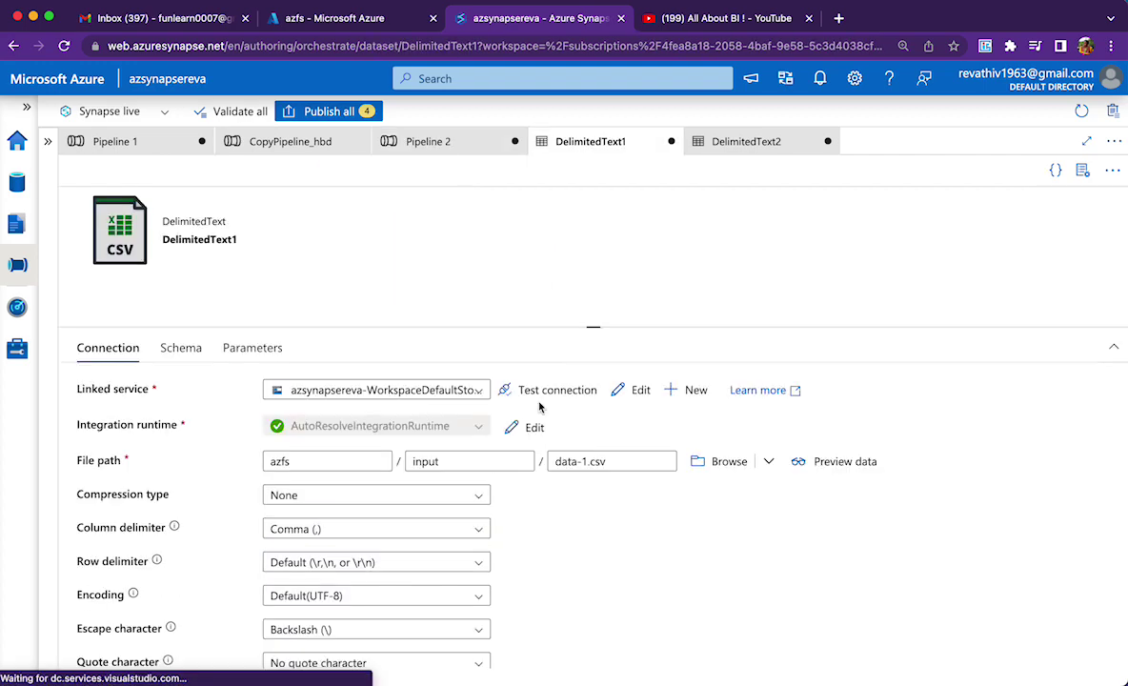
click(269, 18)
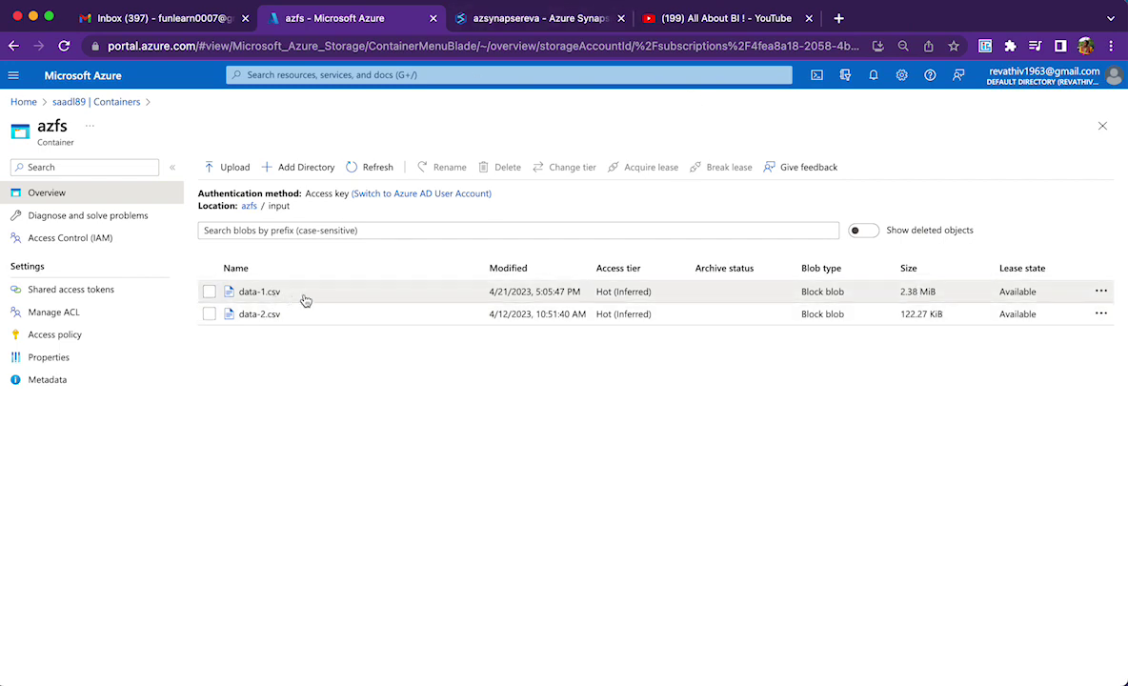
Return to Pipeline 2 in Synapse and review Copy data1's sink settings, especially the maximum rows per file
click(510, 23)
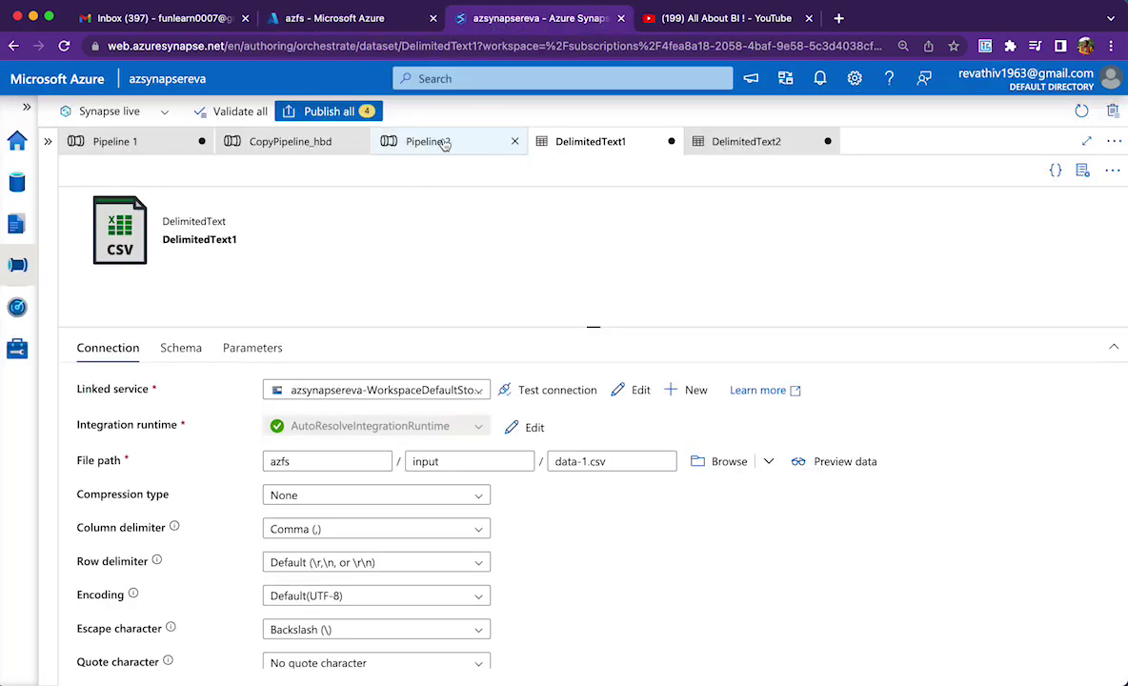
click(440, 143)
click(225, 361)
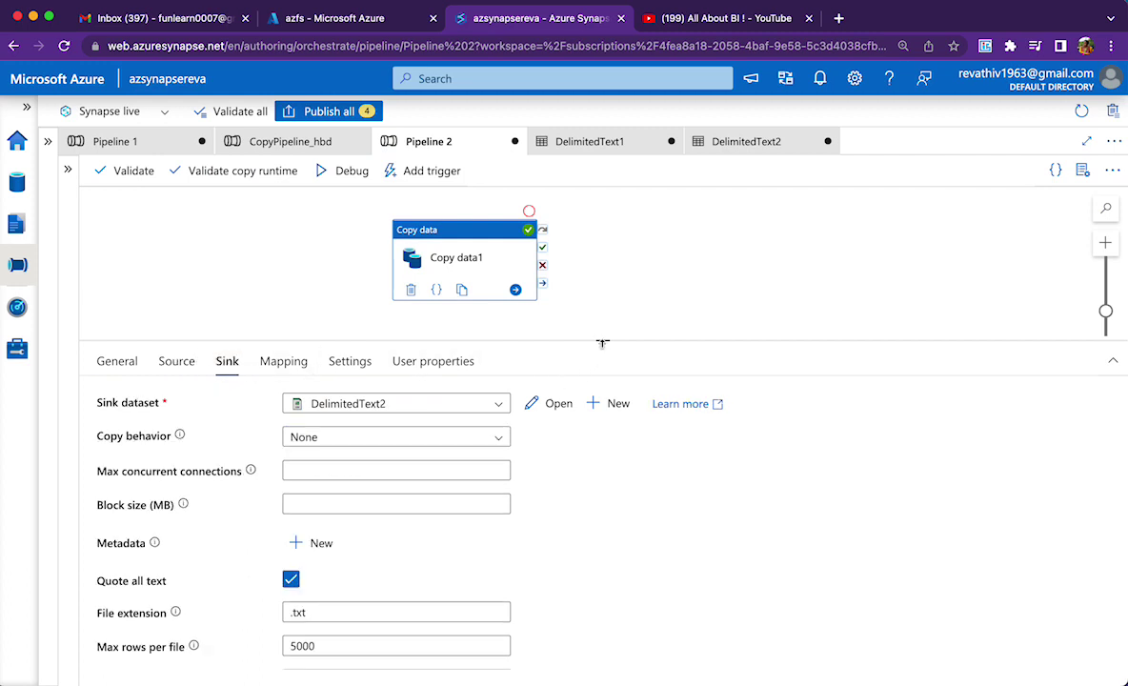
drag(603, 340, 603, 238)
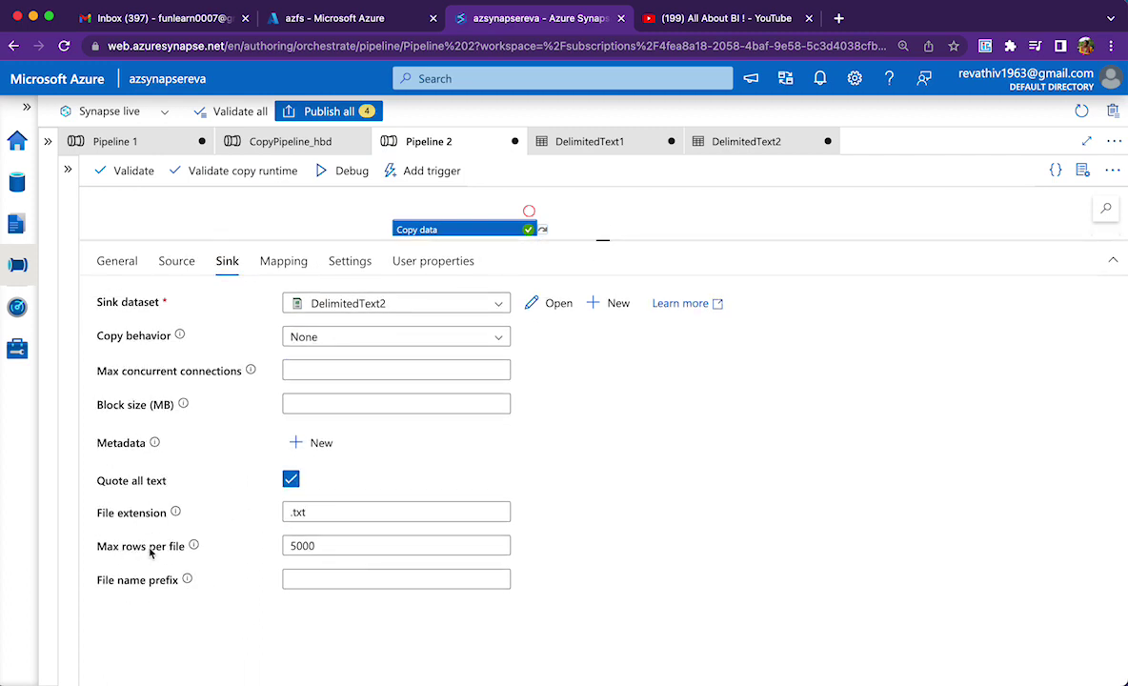
mouse_move(192, 547)
drag(570, 241, 650, 176)
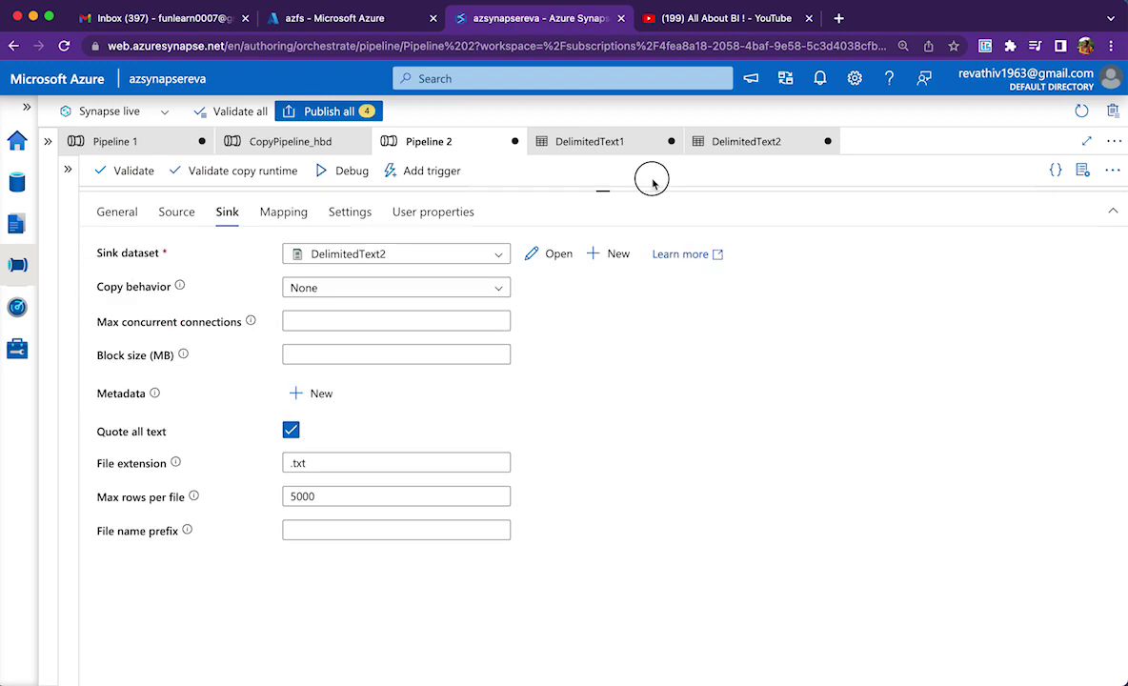
click(344, 487)
double_click(344, 487)
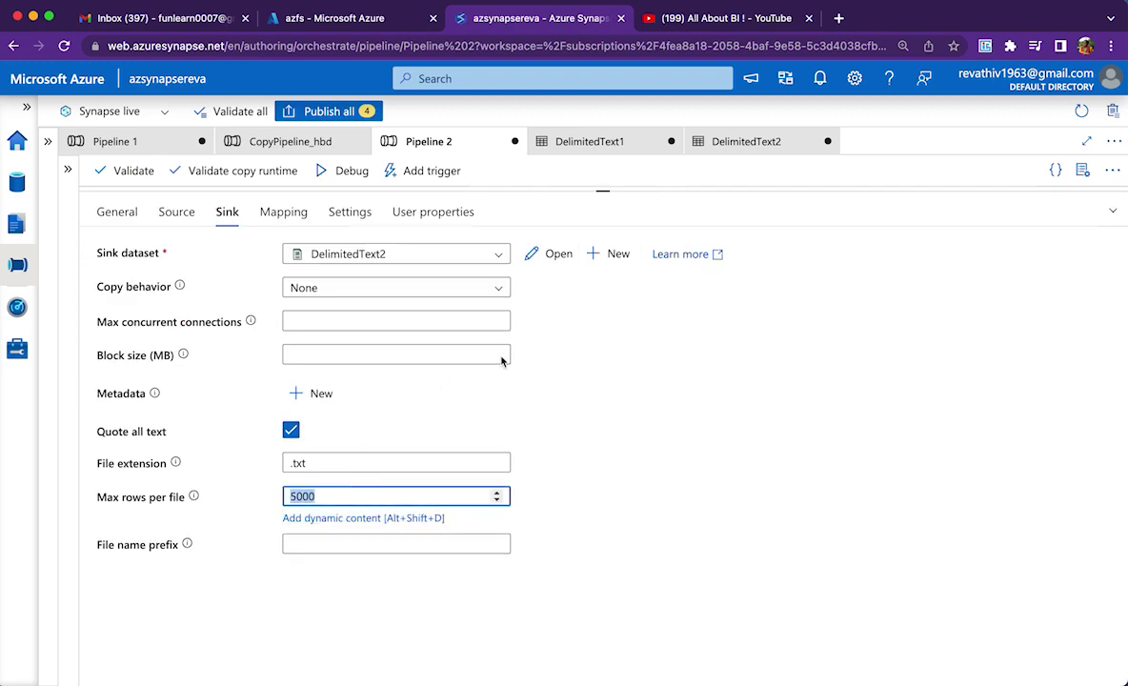
Run Pipeline 2 in debug mode and refresh the azfs container's output folder in the Azure portal
drag(607, 193, 608, 360)
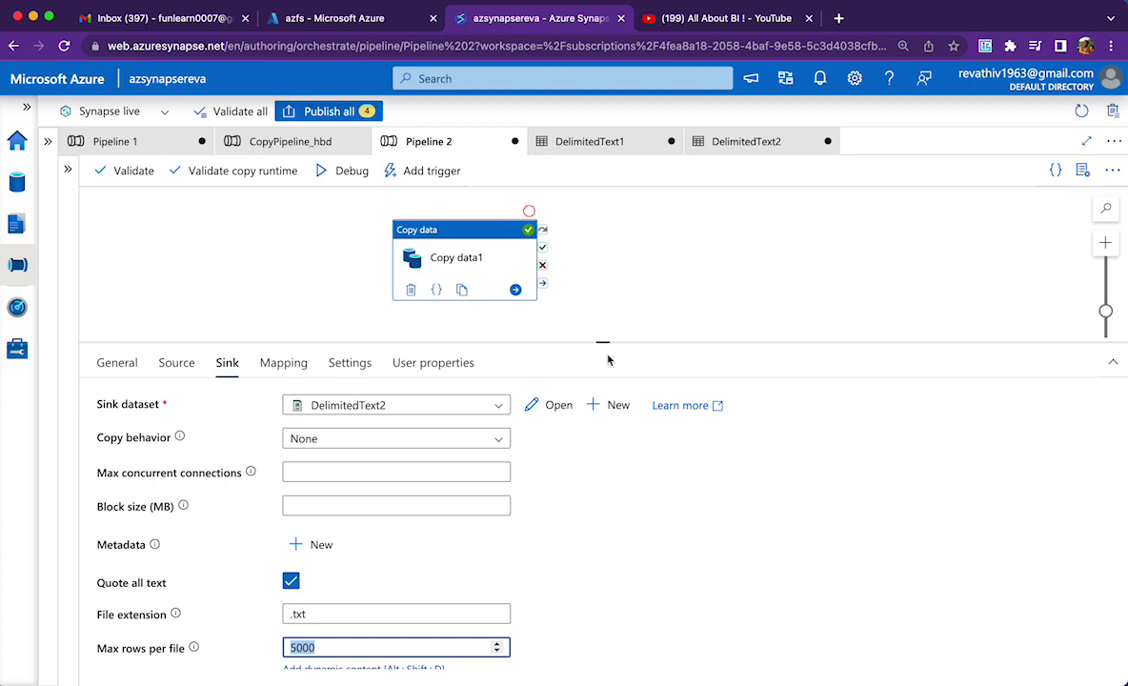
click(353, 172)
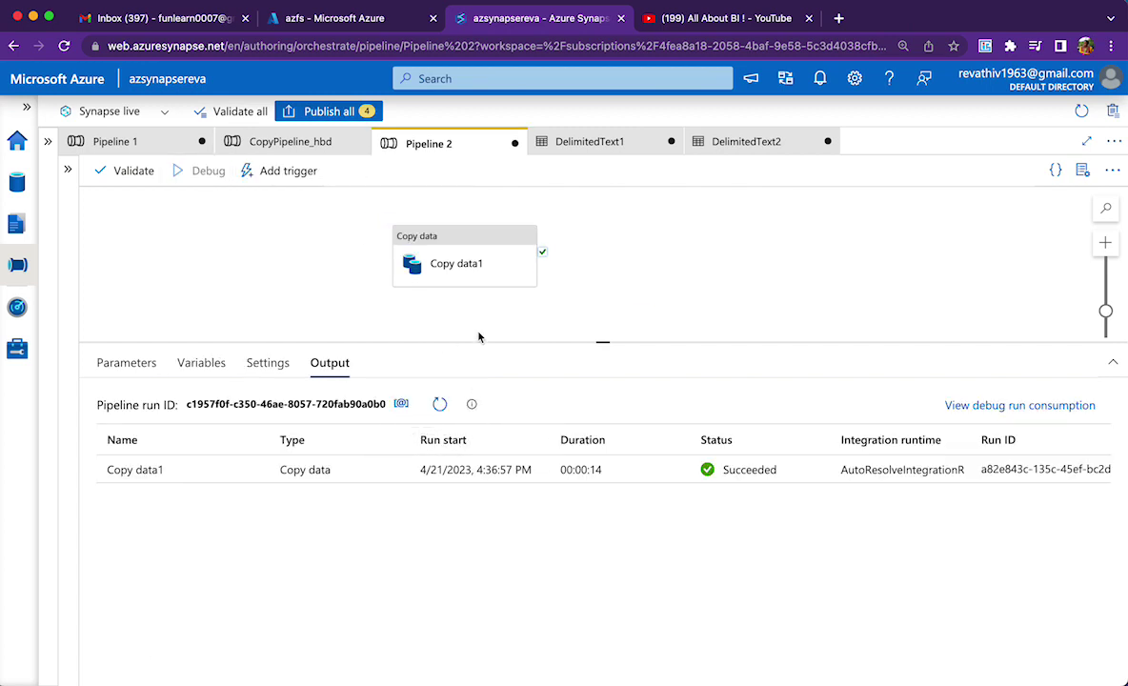
click(281, 14)
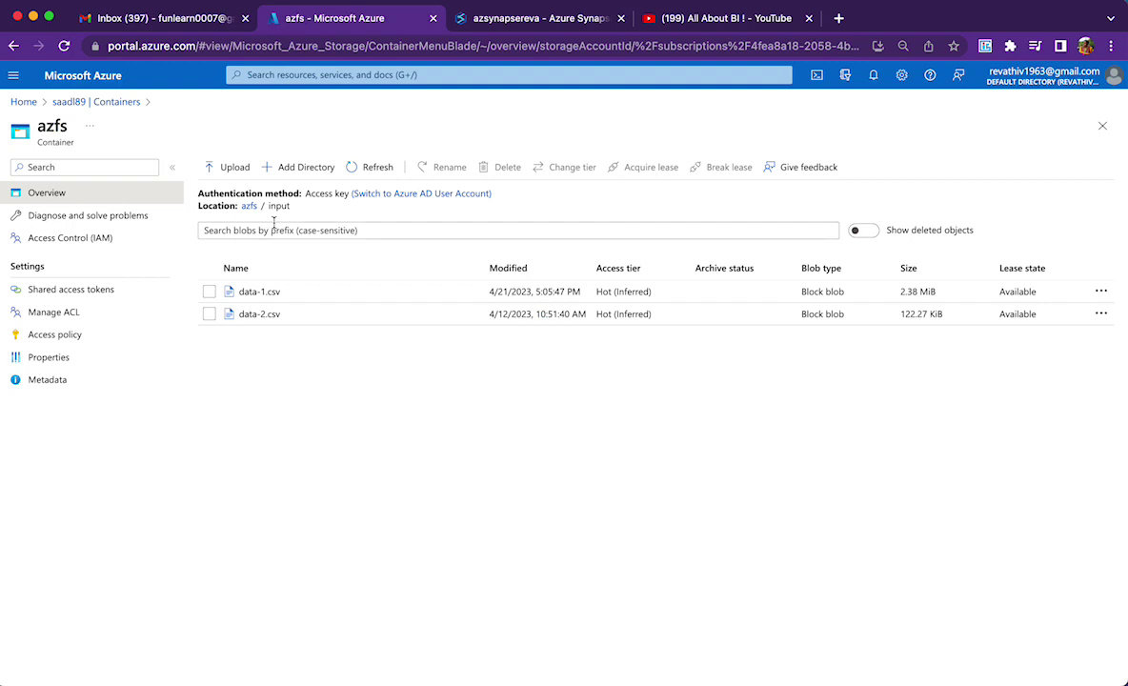
click(248, 206)
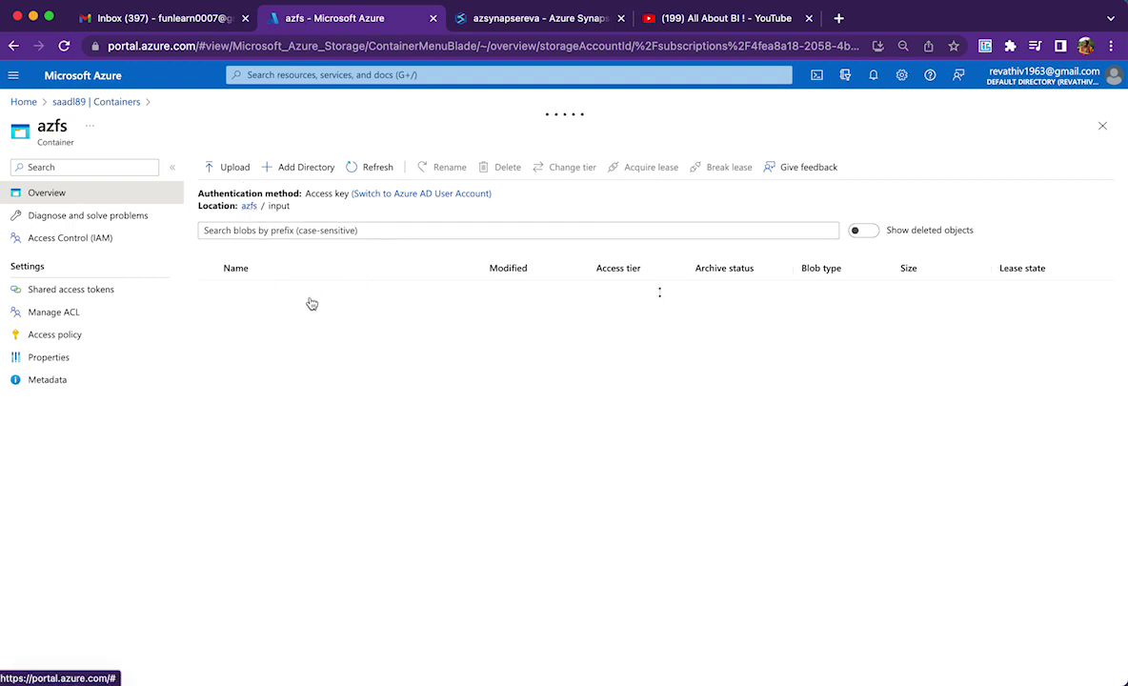
click(253, 319)
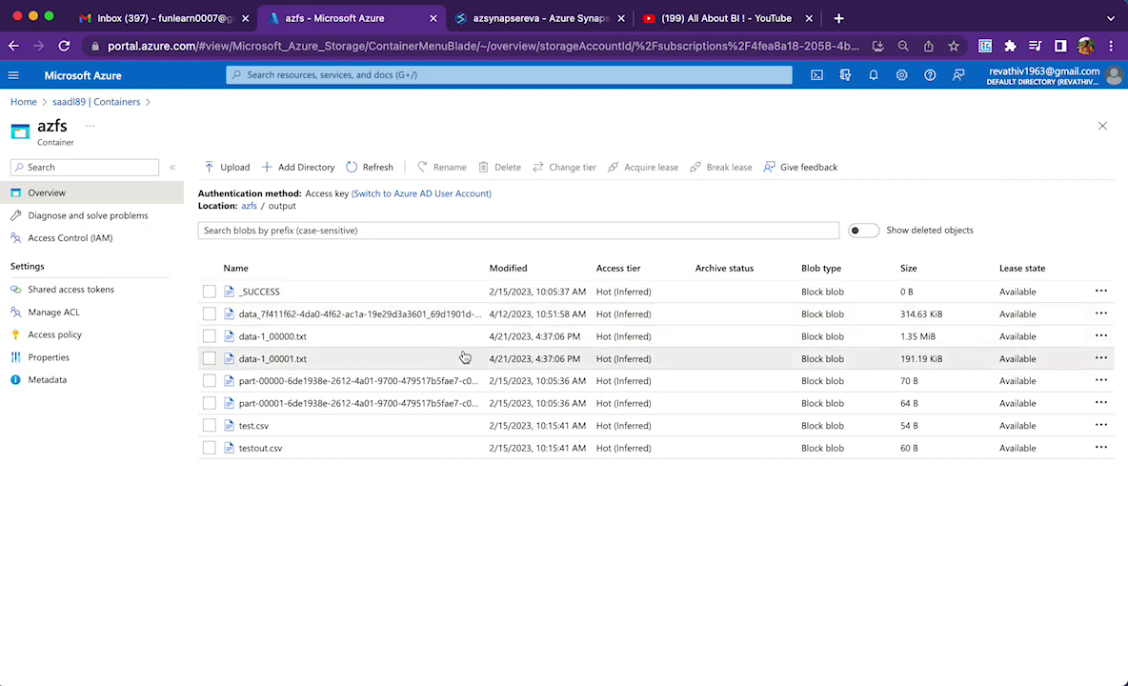
click(372, 167)
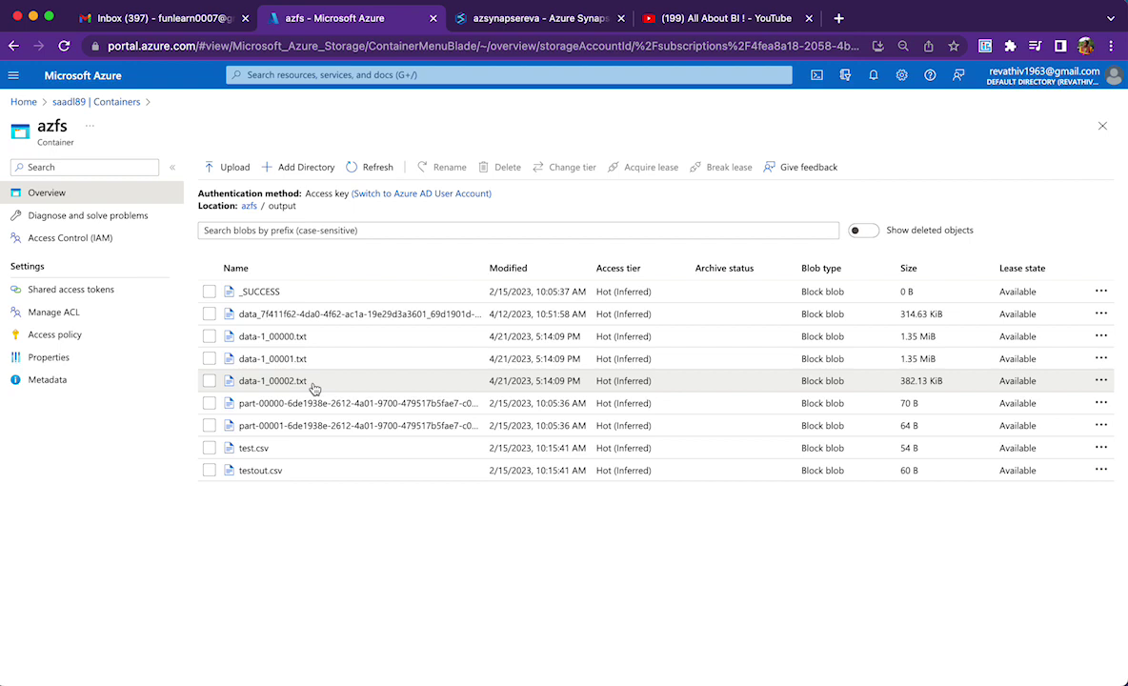
Open the contents of data-1_00000.txt in the output folder and examine its rows down to the last record
click(305, 337)
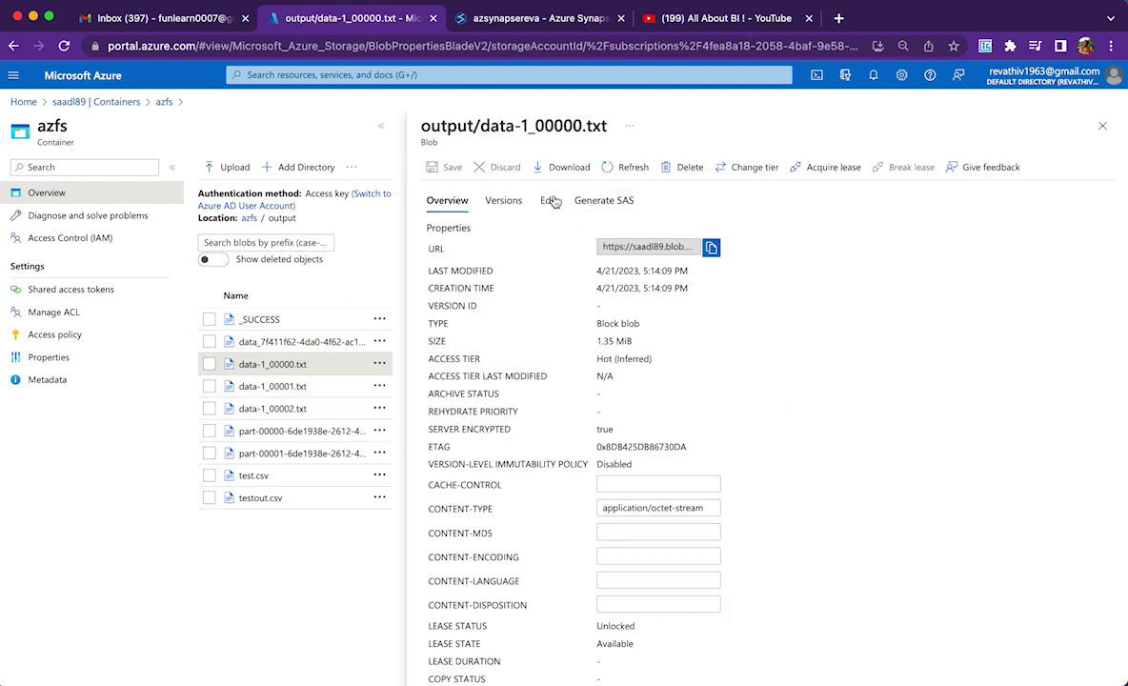
click(549, 200)
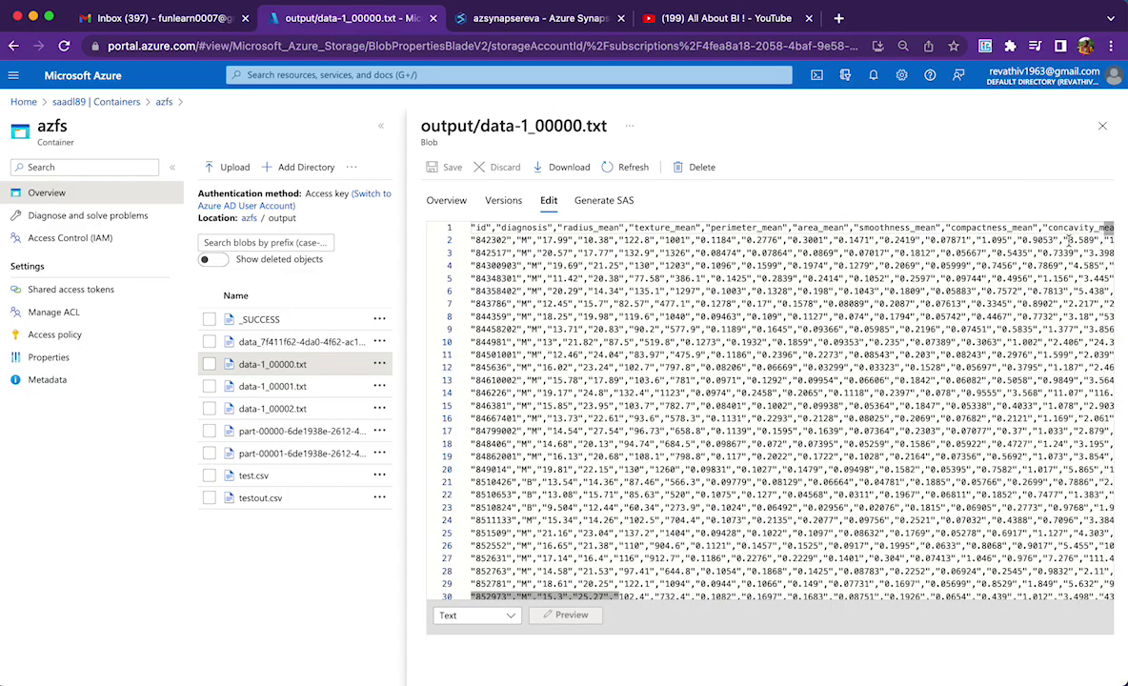
drag(1107, 519, 1046, 598)
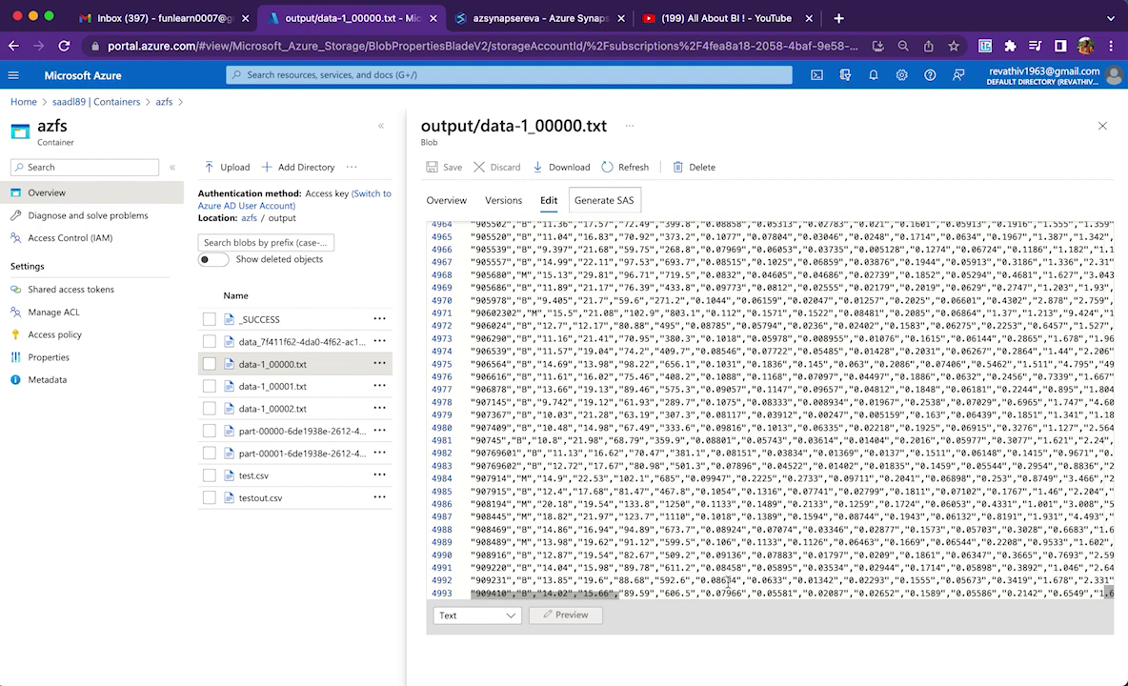
drag(709, 581, 730, 581)
key(Down)
key(Down)
key(Down)
key(Down)
key(Down)
key(Down)
key(Down)
key(Down)
key(Down)
key(Down)
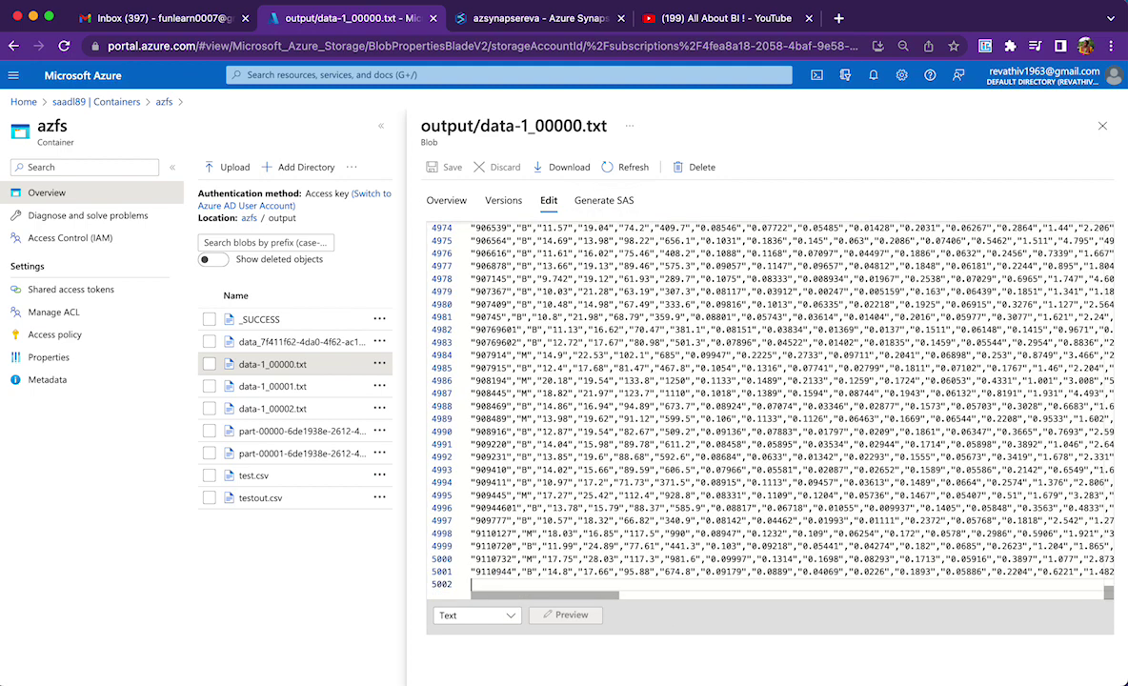
click(471, 572)
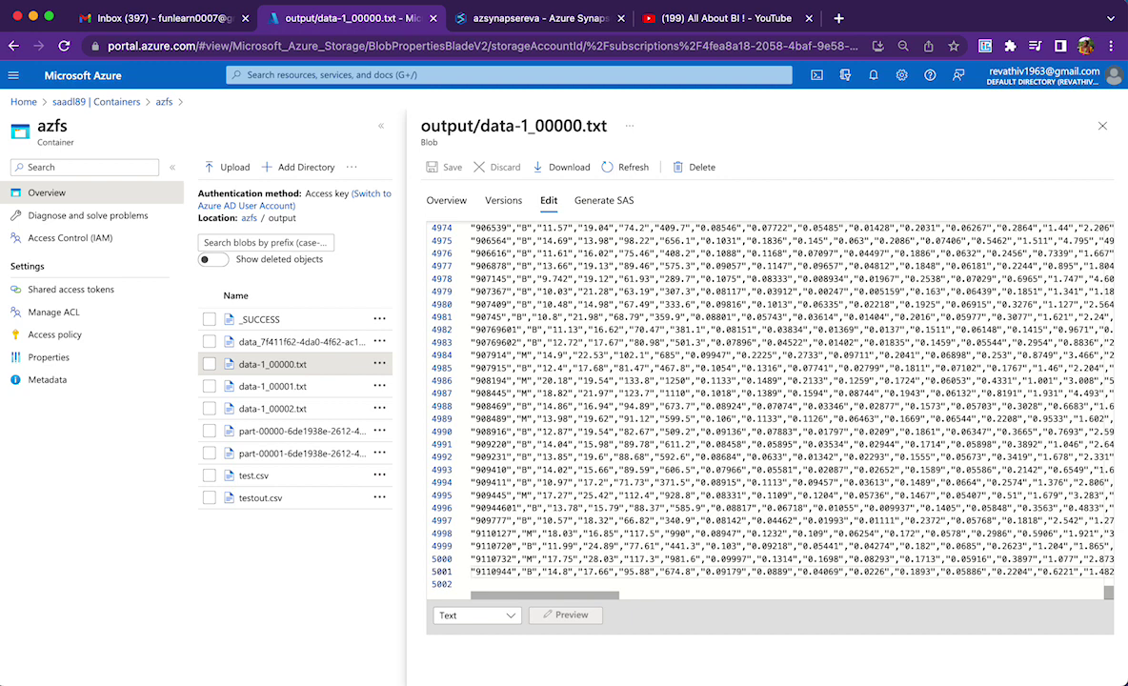
drag(470, 572, 521, 572)
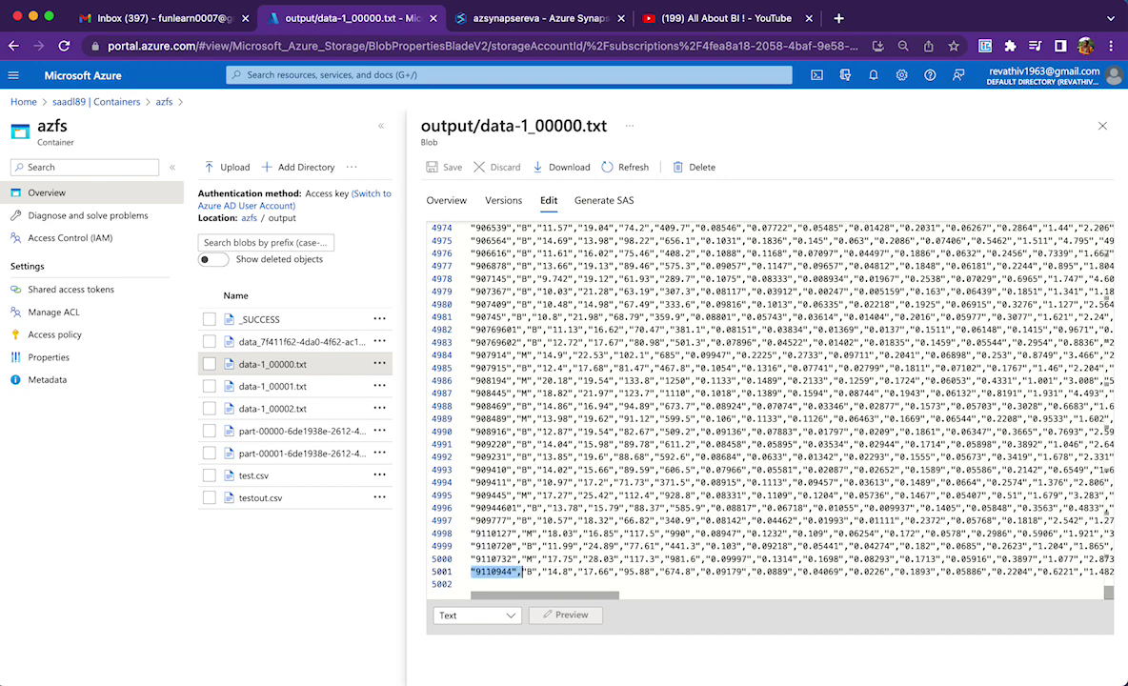
Open the contents of data-1_00001.txt, and check the first-row-as-header setting of Copy data1's sink dataset DelimitedText2 in Synapse
click(242, 388)
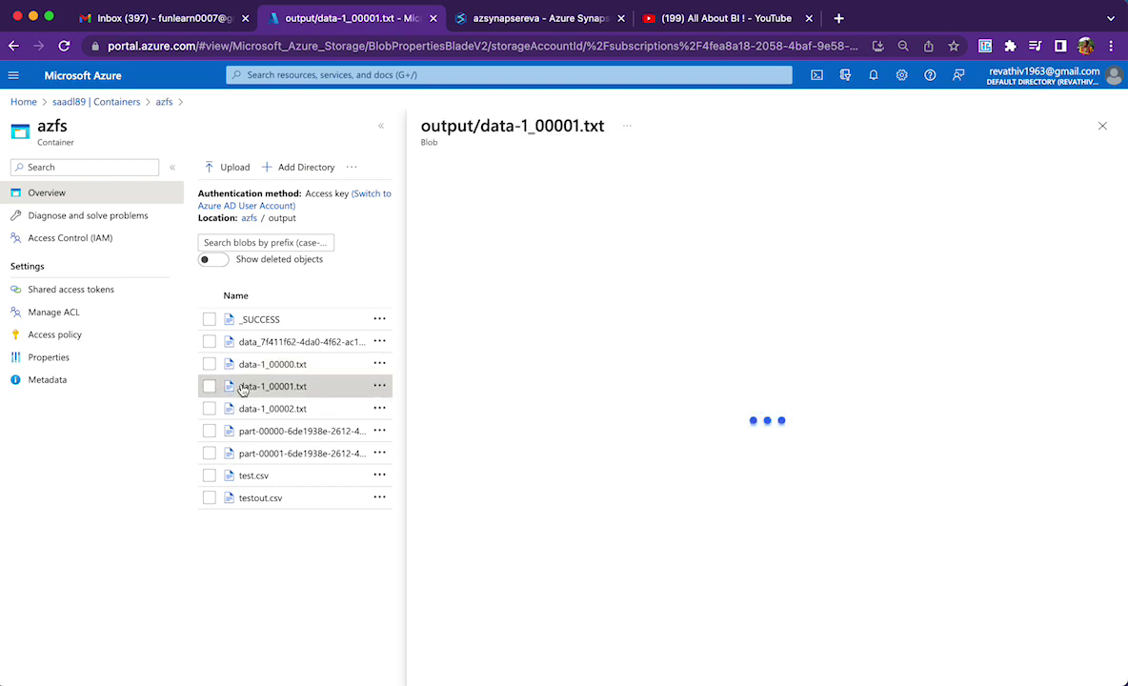
click(550, 203)
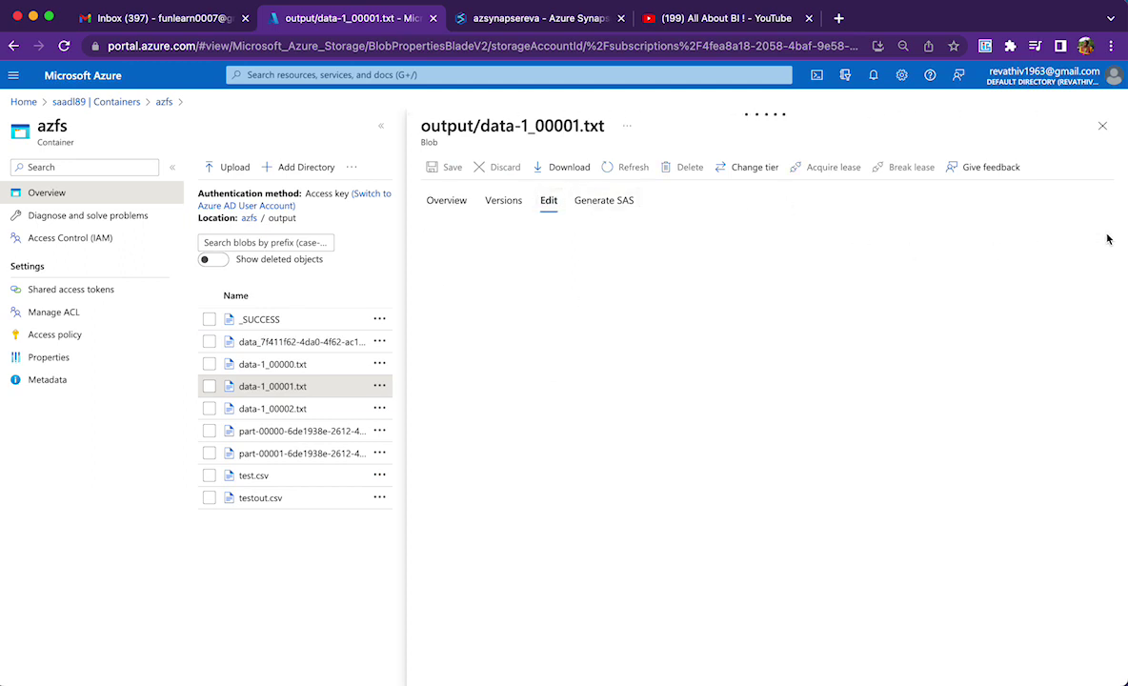
click(536, 27)
click(454, 249)
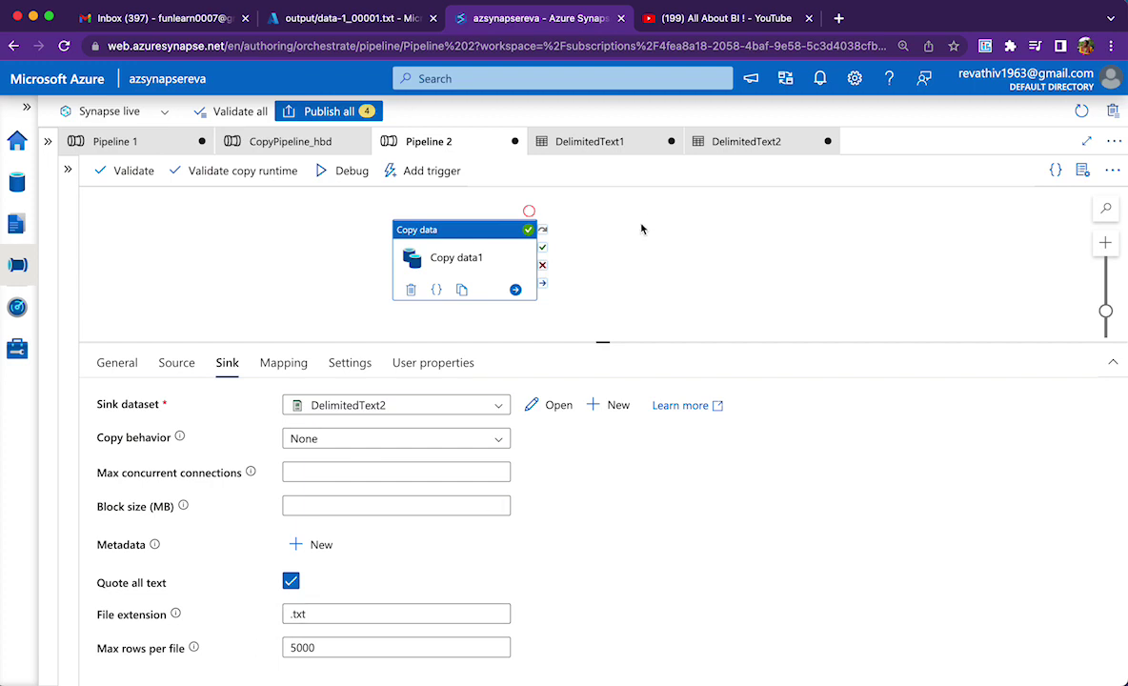
drag(602, 341, 604, 250)
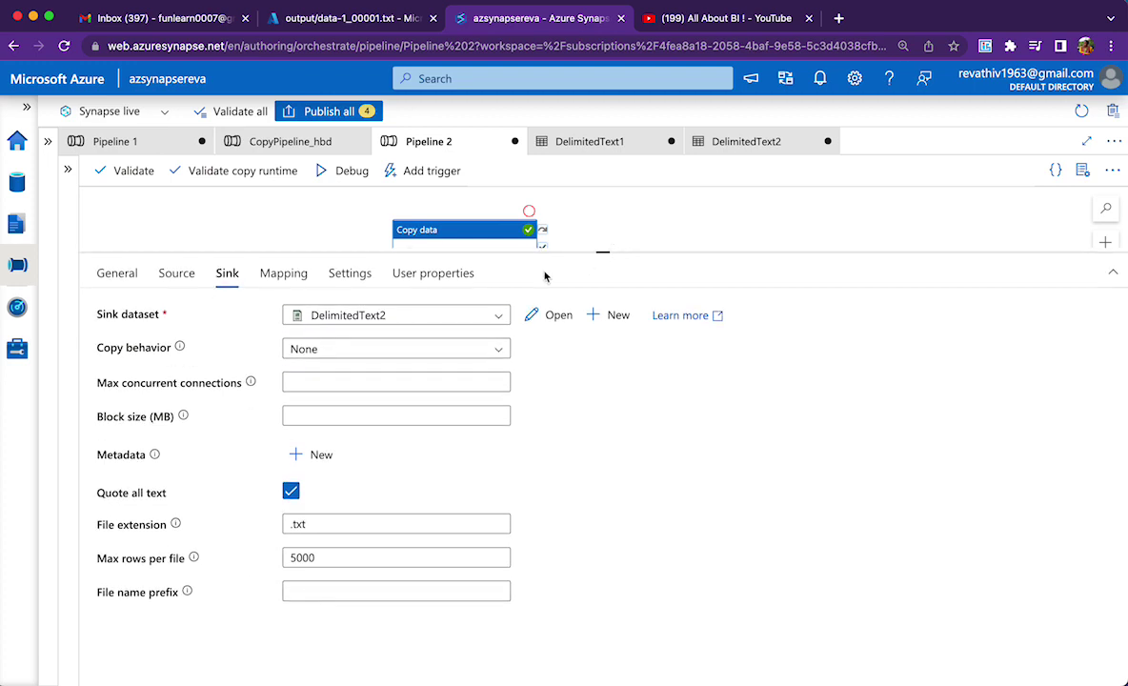
click(545, 315)
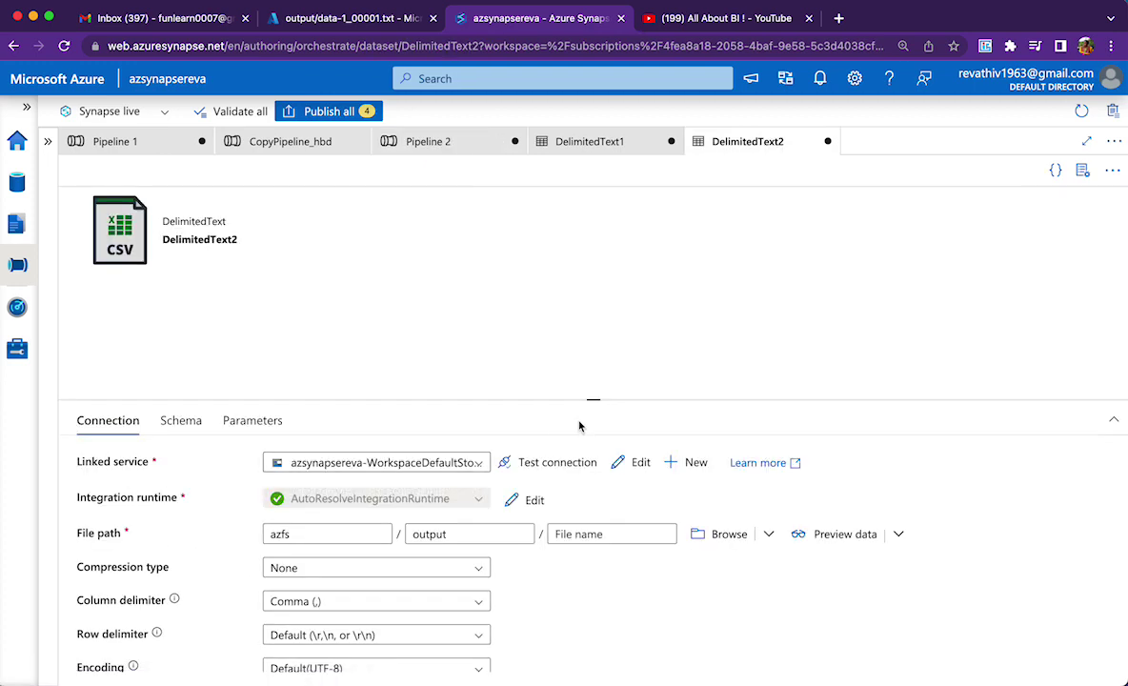
drag(594, 400, 593, 239)
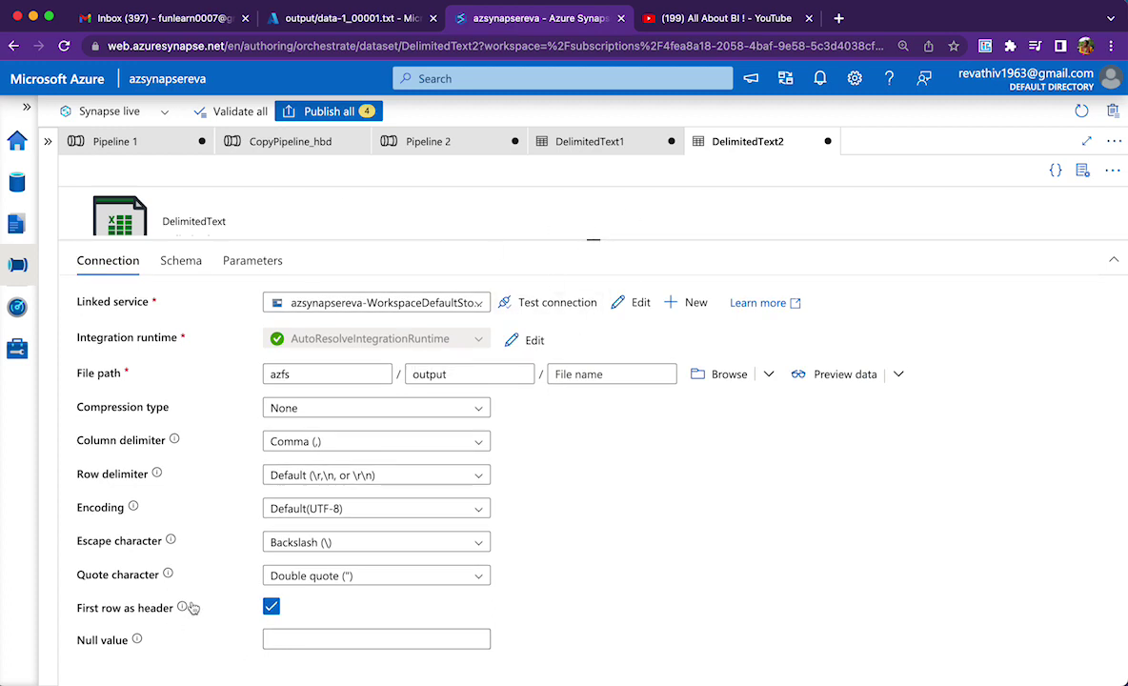
drag(593, 240, 588, 362)
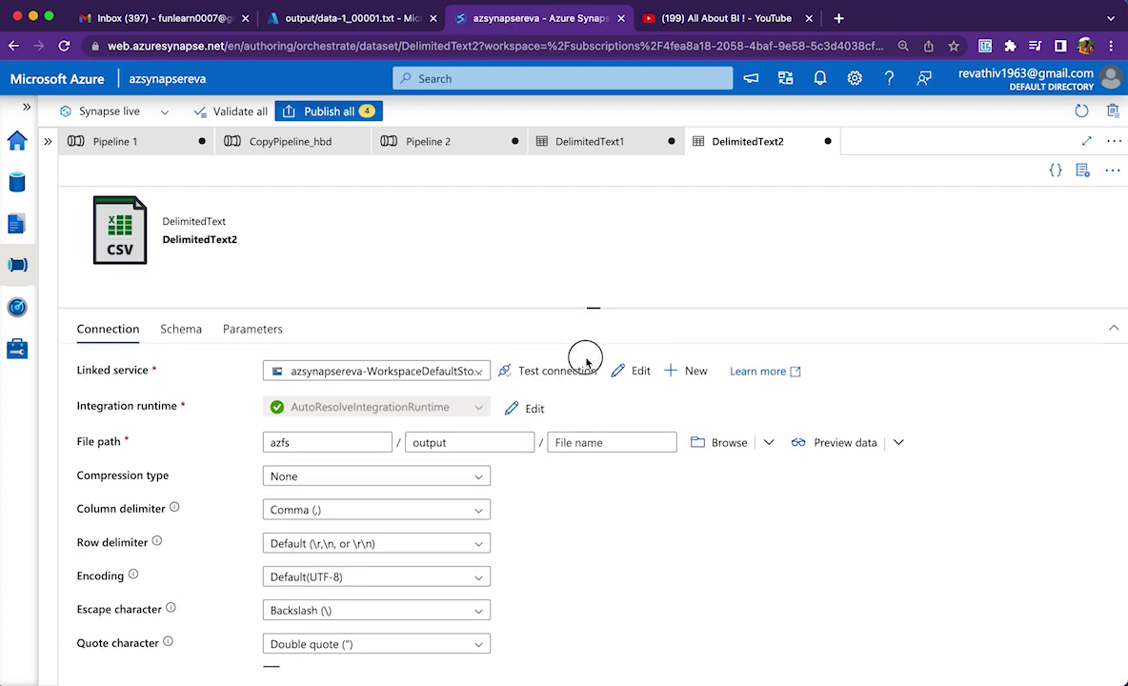
click(587, 142)
click(428, 142)
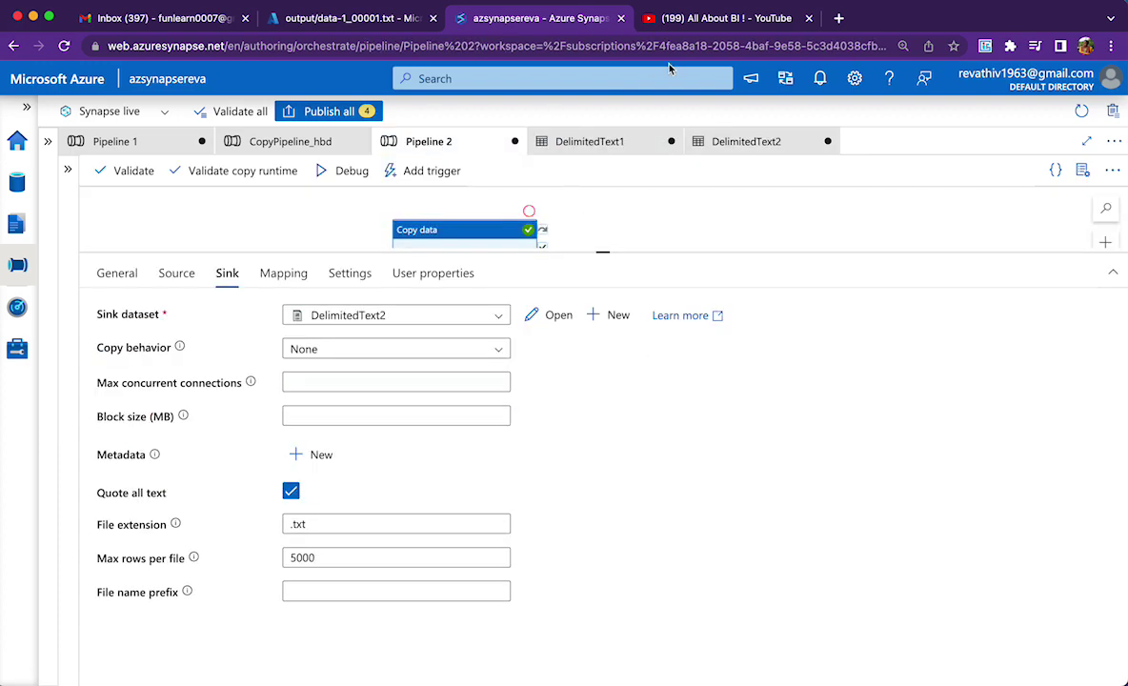
Examine data-1_00001.txt and data-1_00002.txt down to their last rows in the Azure portal and close the blob view
click(326, 21)
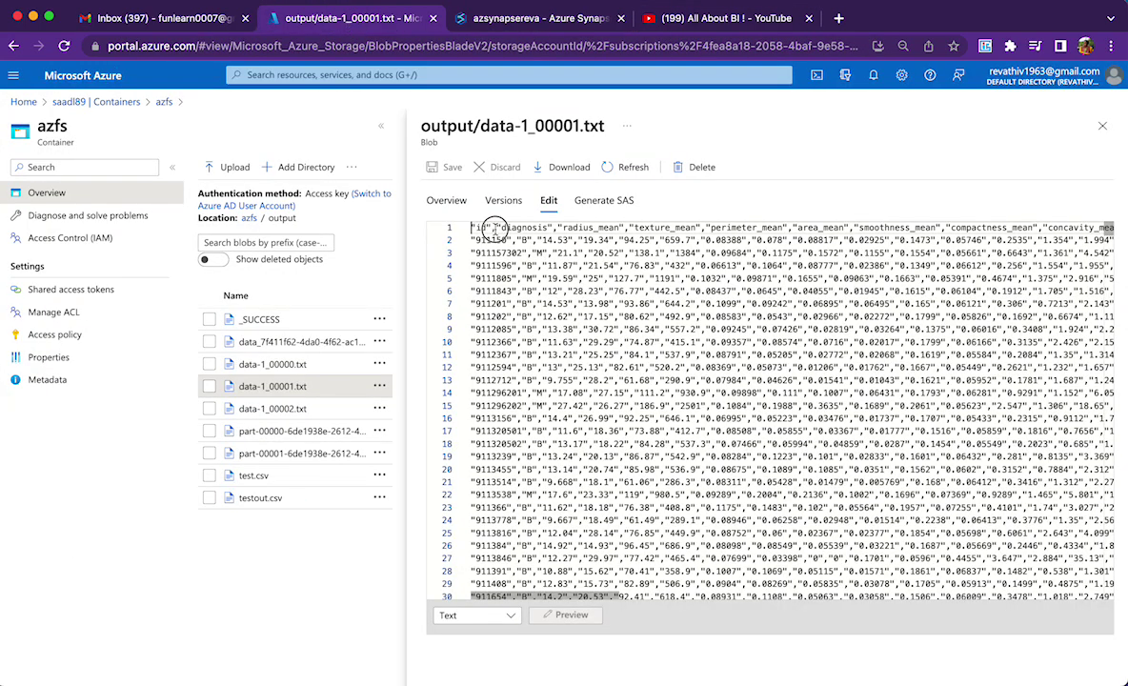
drag(1110, 225, 1121, 600)
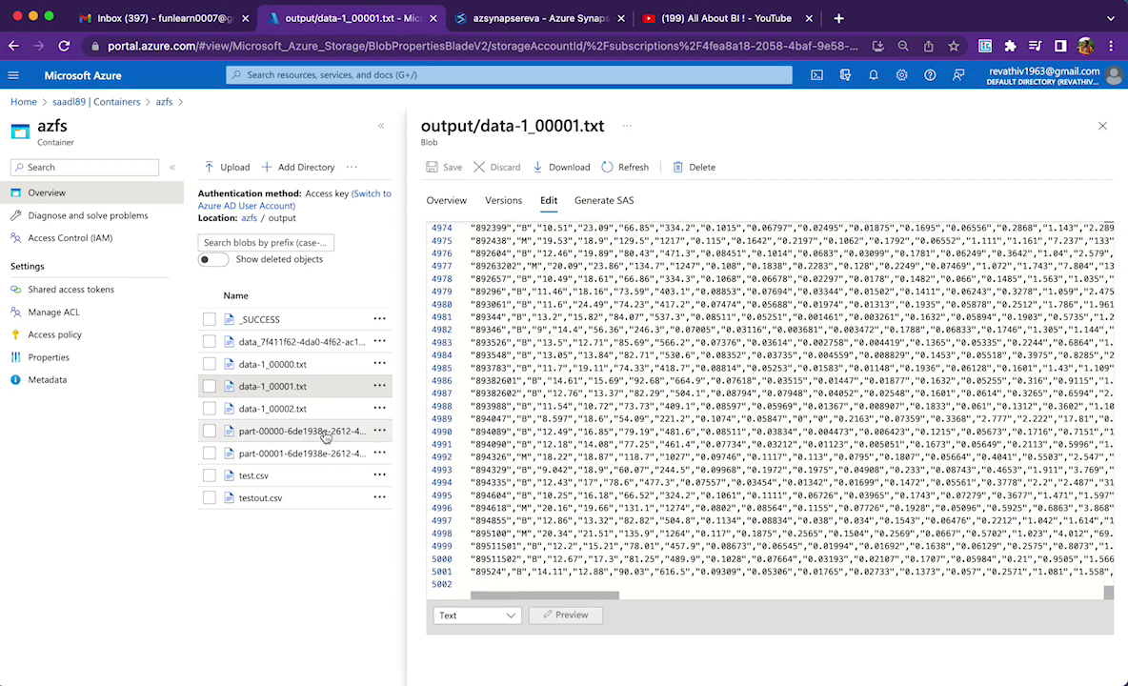
click(289, 410)
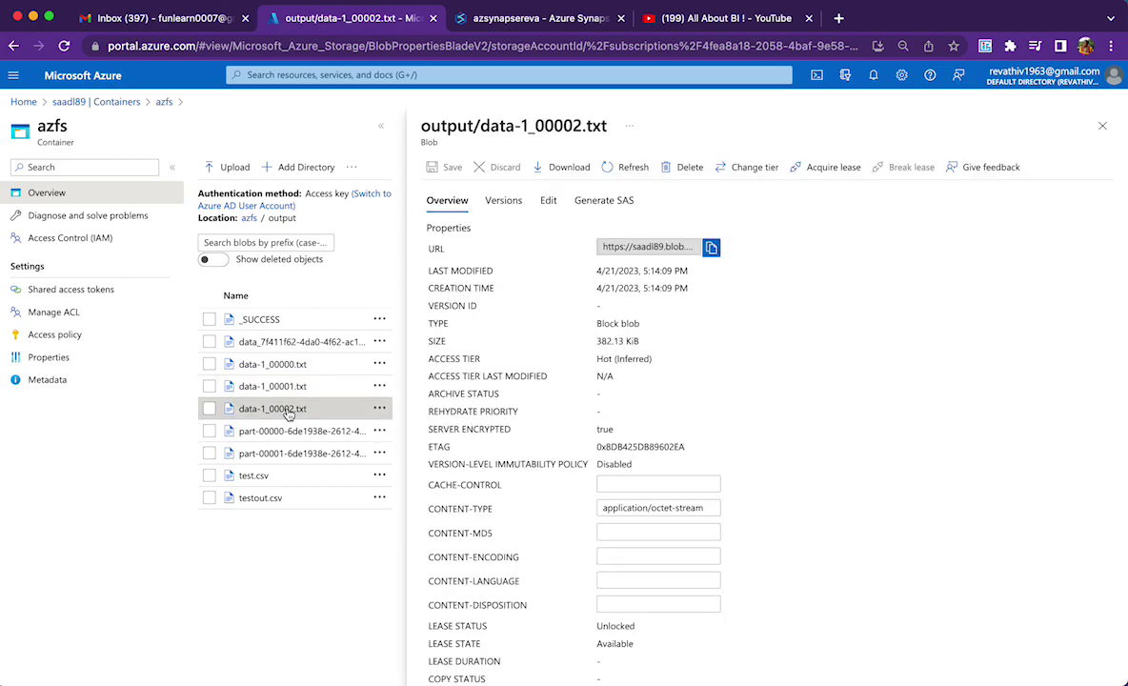
click(551, 205)
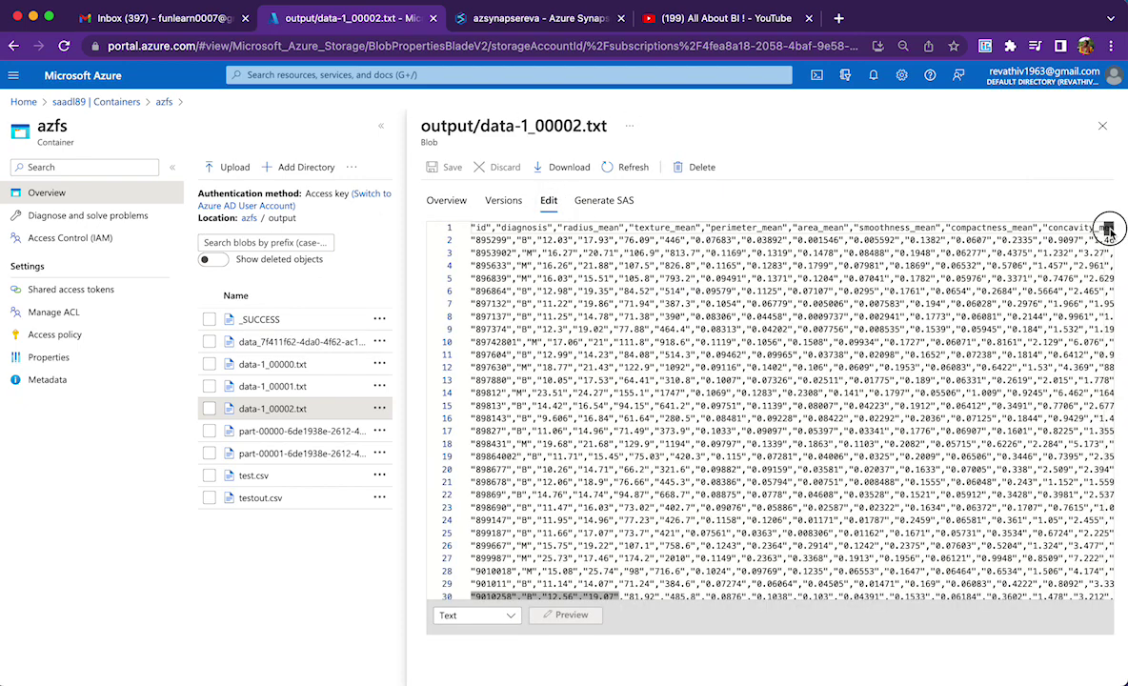
drag(1109, 228, 1106, 608)
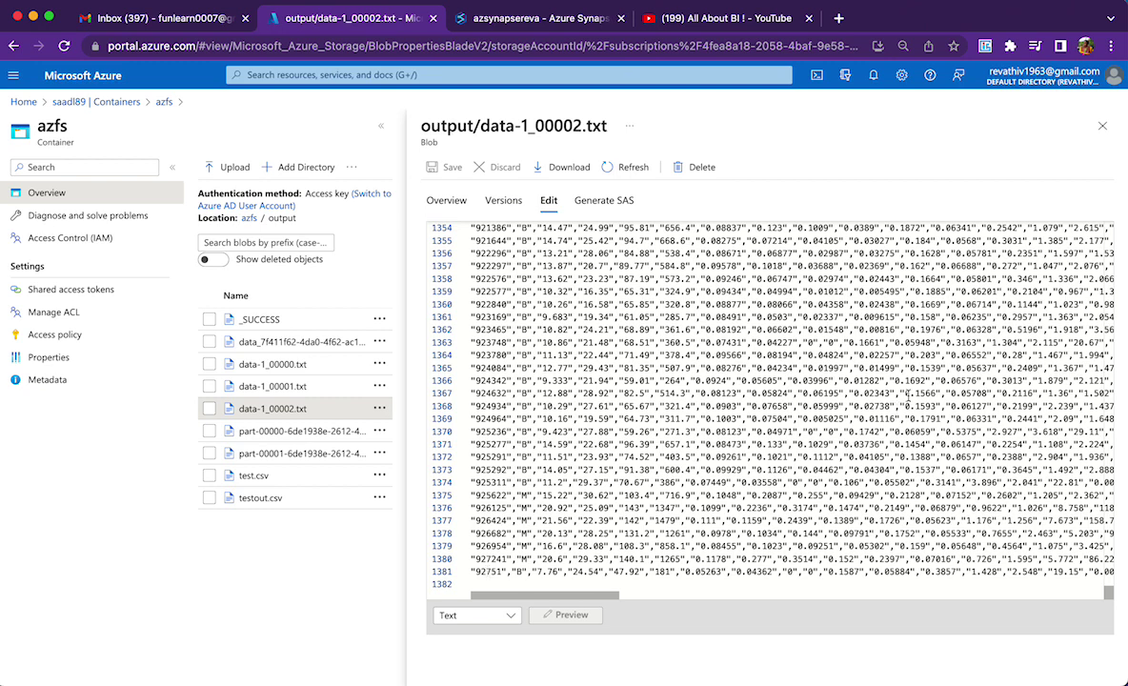
click(1103, 125)
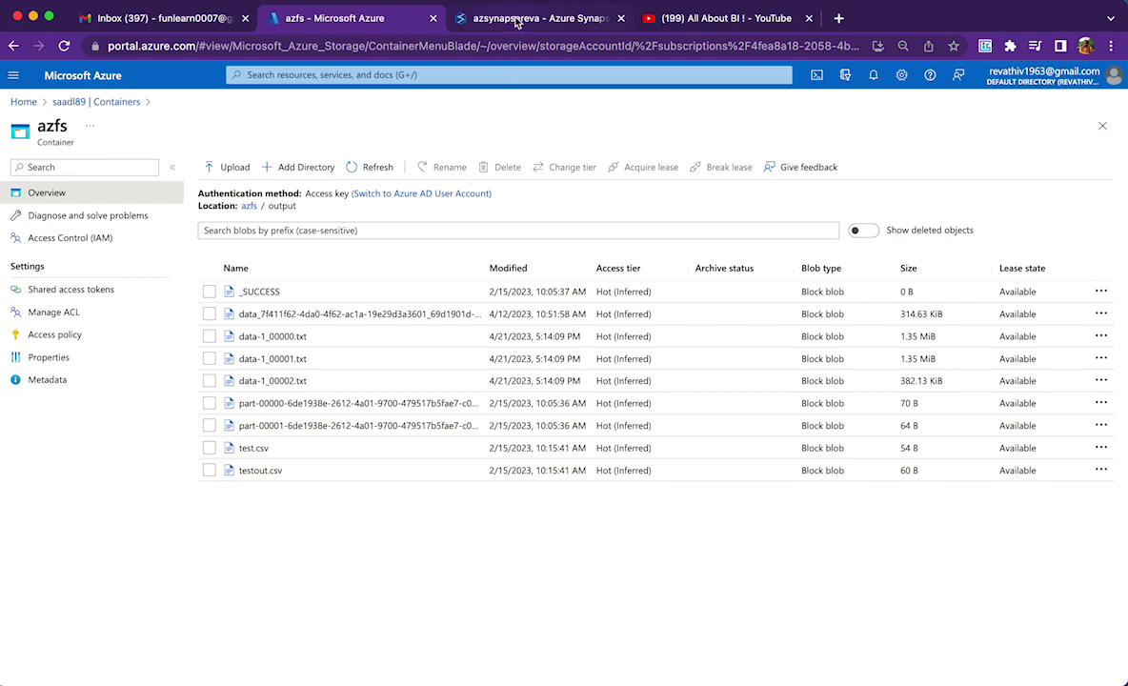
Switch to the All About BI ! channel page on YouTube
click(516, 19)
click(680, 21)
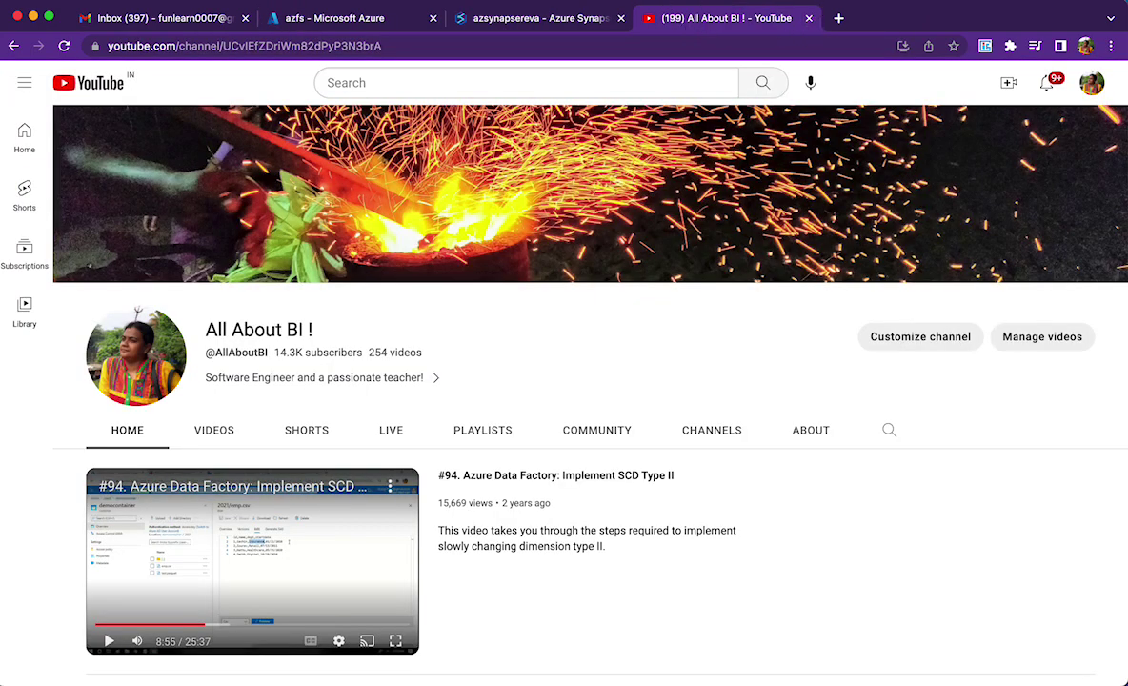